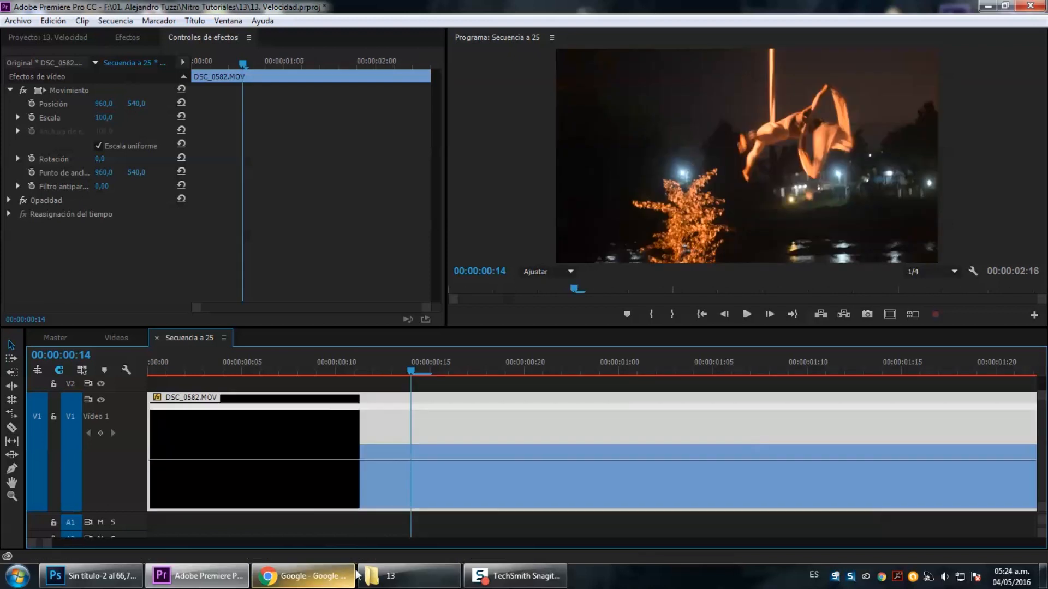
# Play back and scrub through the clip to review its current speed.
pyautogui.press('space')
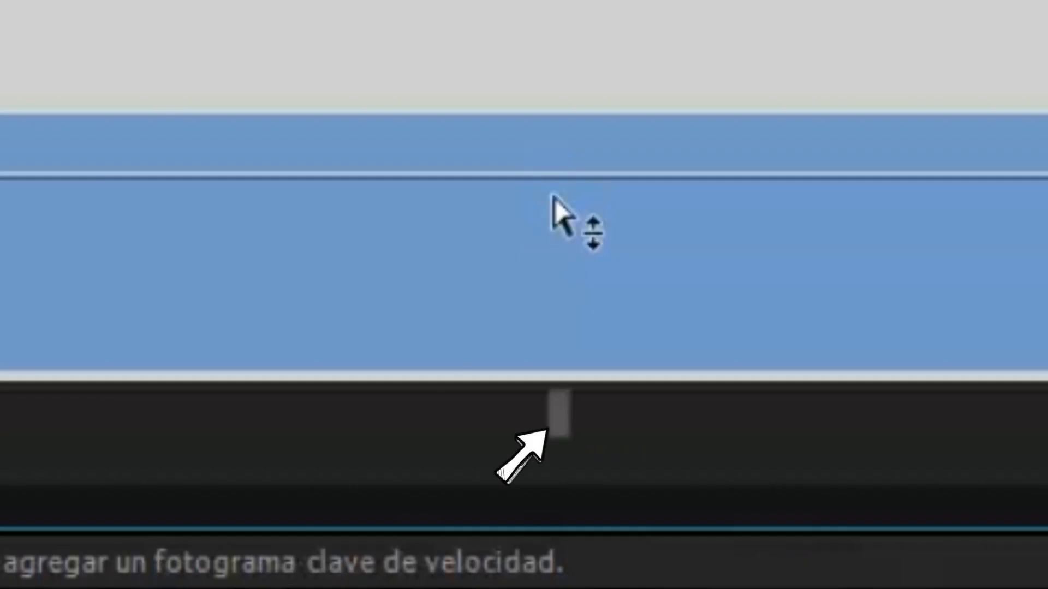
pyautogui.moveTo(555, 195); pyautogui.dragTo(555, 251)
pyautogui.moveTo(549, 289); pyautogui.dragTo(548, 275)
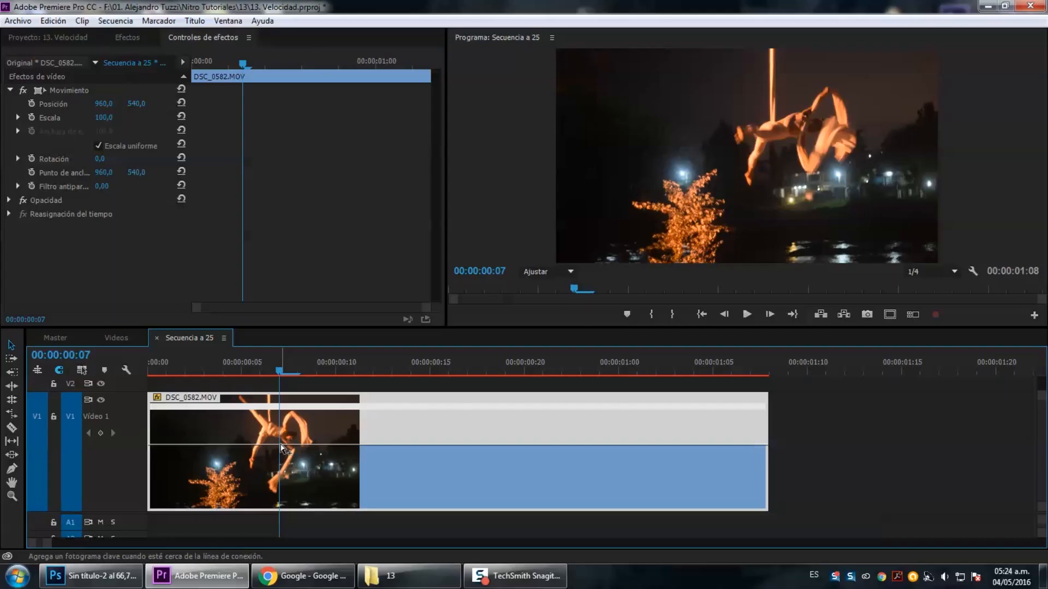
pyautogui.press('space')
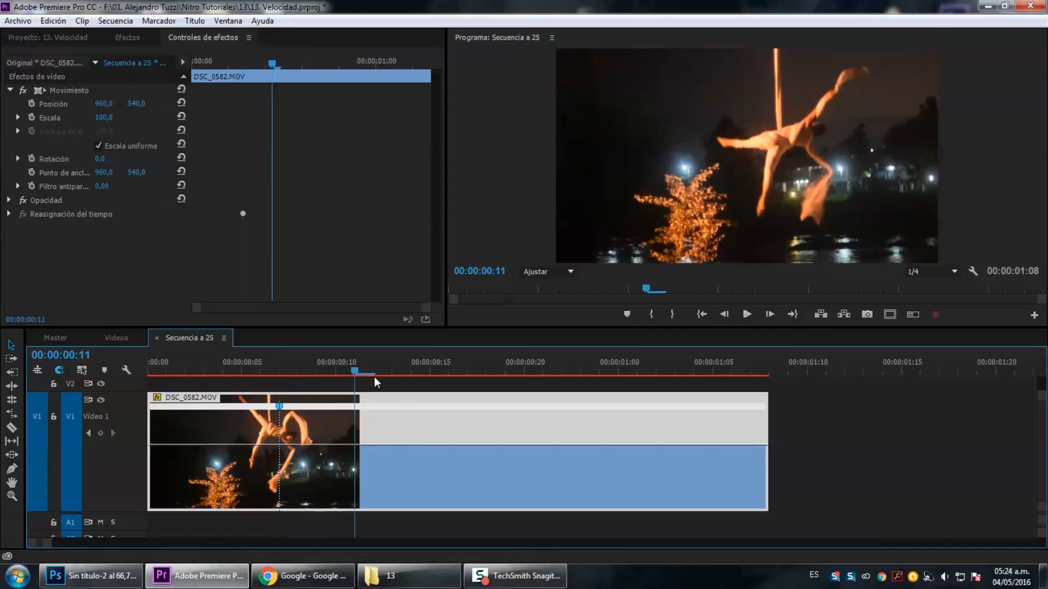
# Add a speed keyframe at about 00:00:00:21 on the clip's time-remapping line and return to the start.
pyautogui.press('Left')
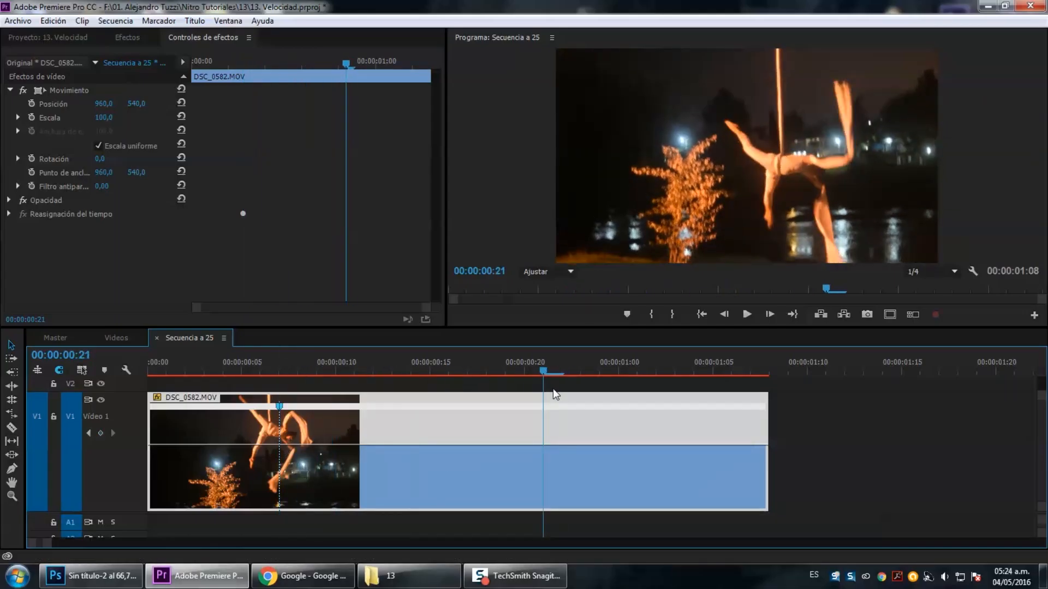
pyautogui.keyDown('ctrl'); pyautogui.click(545, 451); pyautogui.keyUp('ctrl')
pyautogui.moveTo(235, 369); pyautogui.dragTo(149, 376)
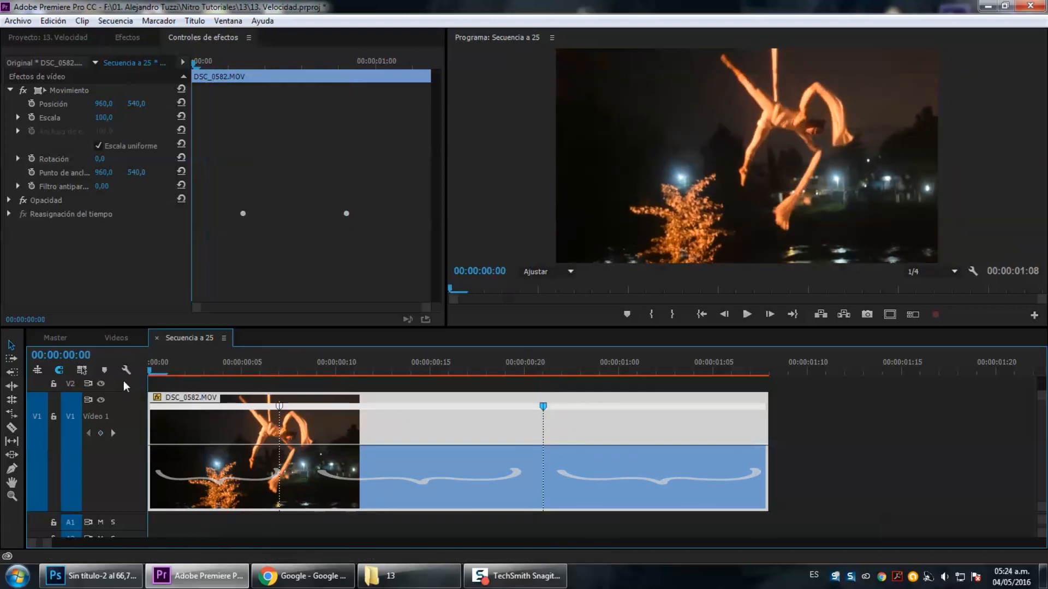
# Drag the speed rubber band to set the outer segments to 50% and the middle segment to 145%.
pyautogui.click(229, 462)
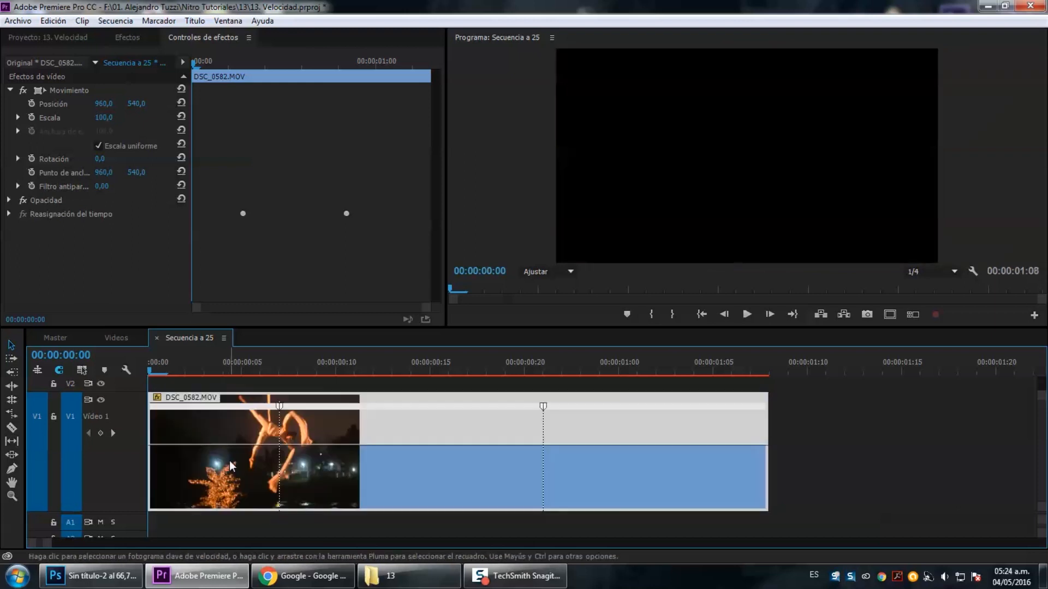
pyautogui.moveTo(229, 447); pyautogui.dragTo(229, 462)
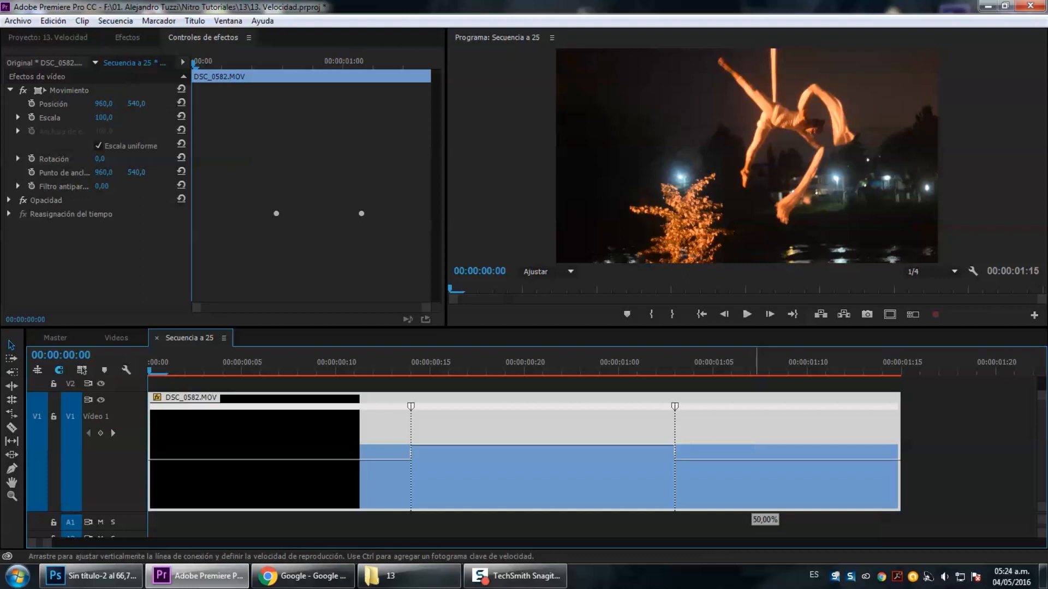
pyautogui.moveTo(754, 481); pyautogui.dragTo(754, 484)
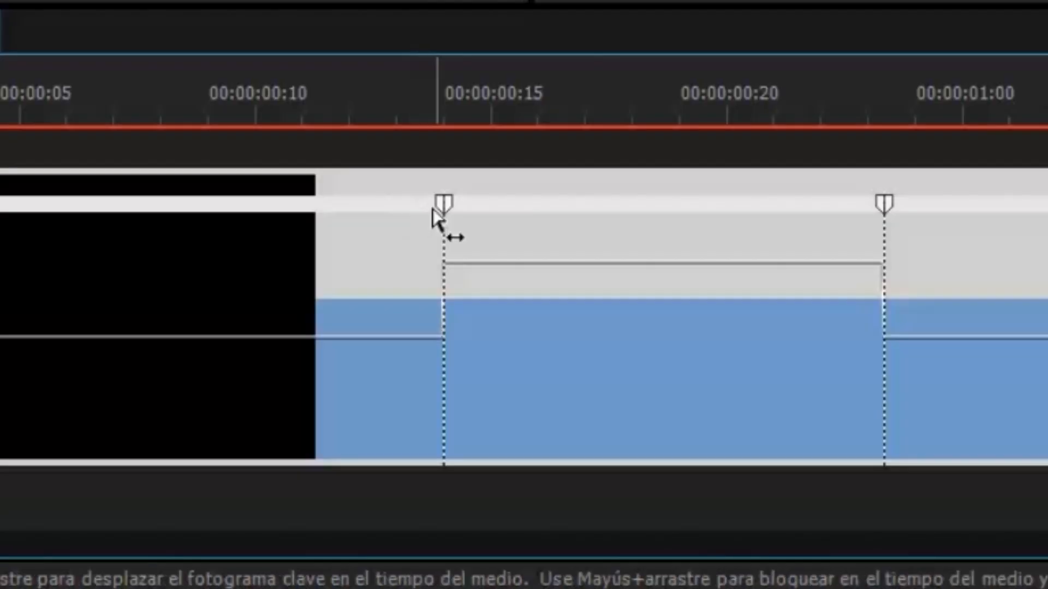
# Split the speed keyframes apart to turn the abrupt speed changes into gradual ramps.
pyautogui.moveTo(409, 412); pyautogui.dragTo(380, 411)
pyautogui.moveTo(250, 232); pyautogui.dragTo(21, 243)
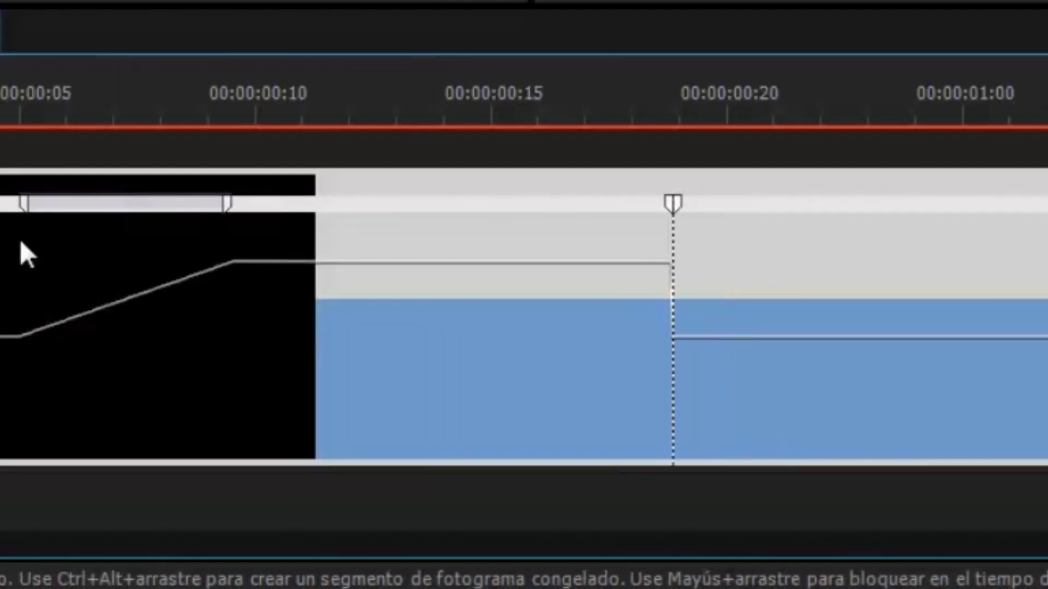
pyautogui.moveTo(223, 212); pyautogui.dragTo(330, 214)
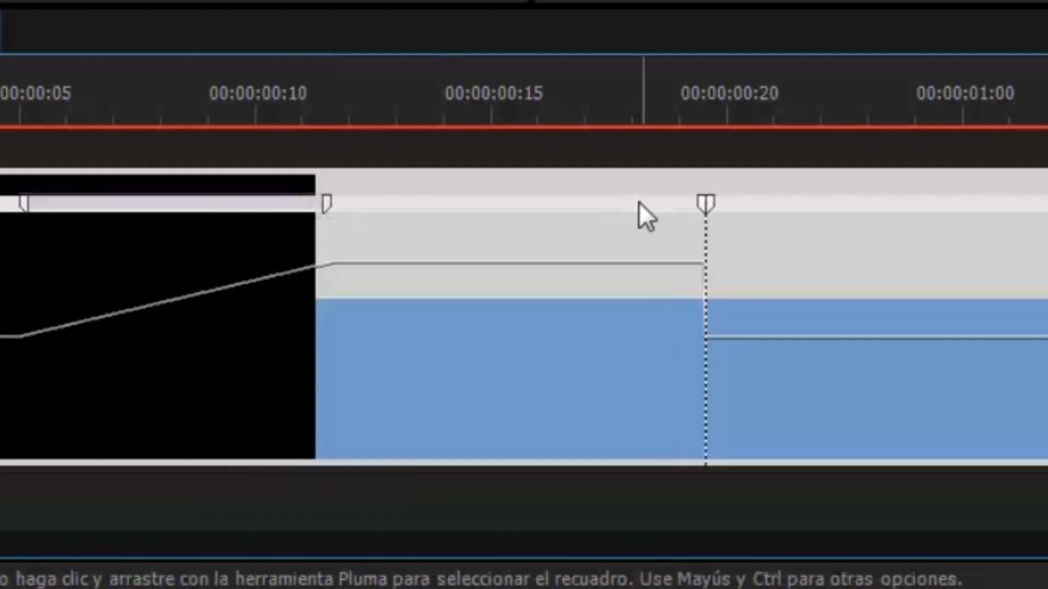
pyautogui.moveTo(703, 209); pyautogui.dragTo(497, 227)
pyautogui.moveTo(797, 218); pyautogui.dragTo(888, 226)
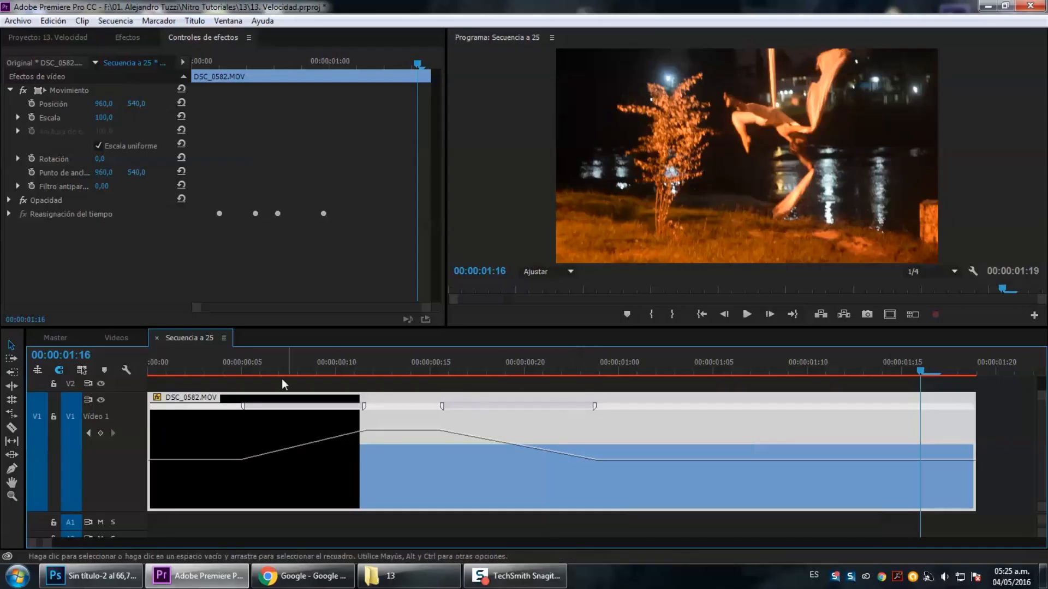
# Play the sequence from the start to preview the speed ramps.
pyautogui.click(164, 374)
pyautogui.press('space')
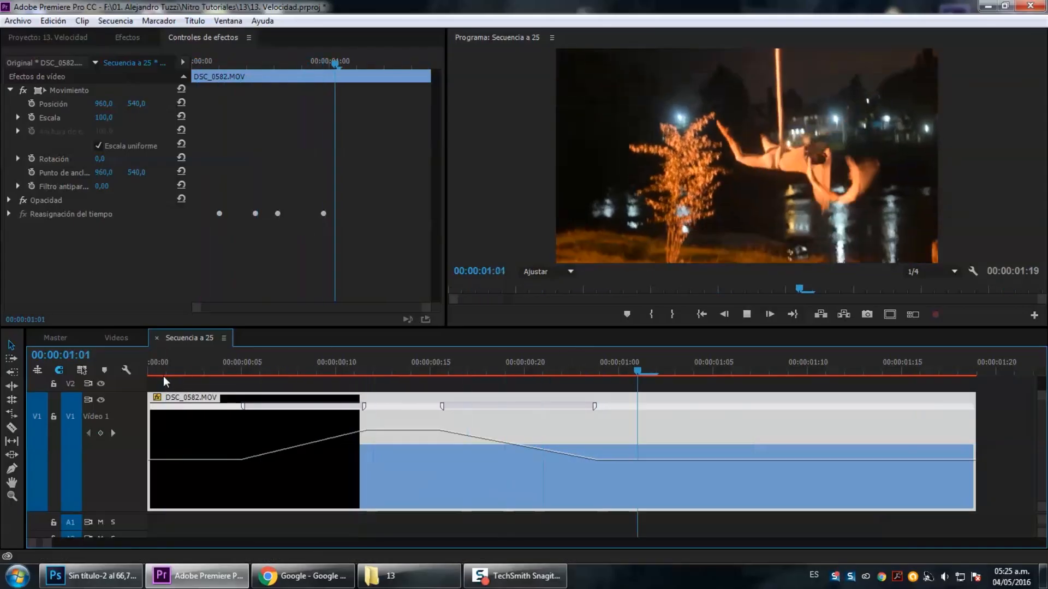
pyautogui.moveTo(164, 371); pyautogui.dragTo(151, 369)
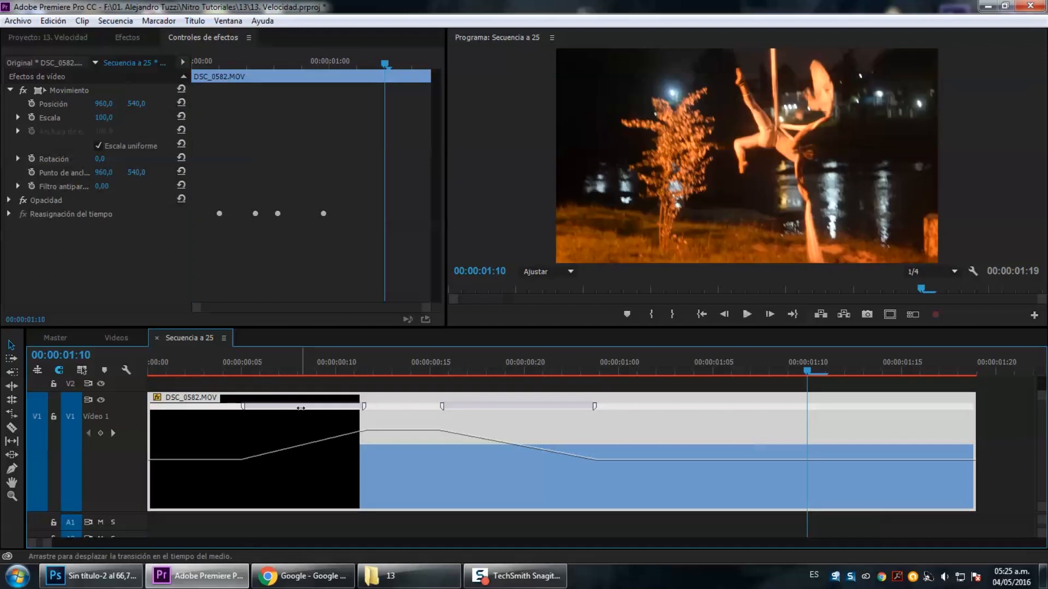
# Smooth both speed ramps into curved transitions and return to the sequence start.
pyautogui.click(300, 408)
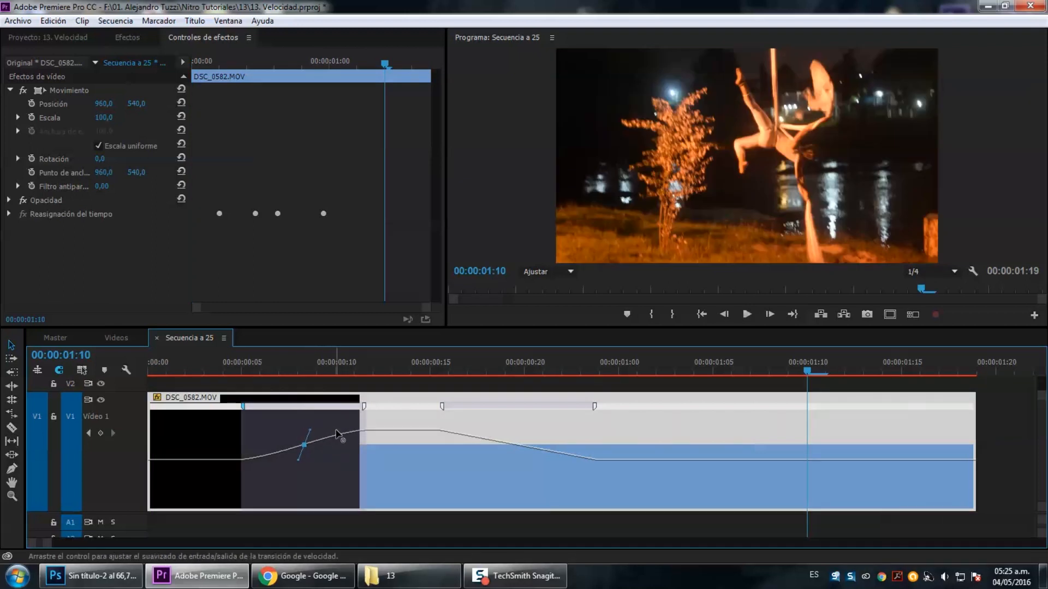
pyautogui.click(530, 407)
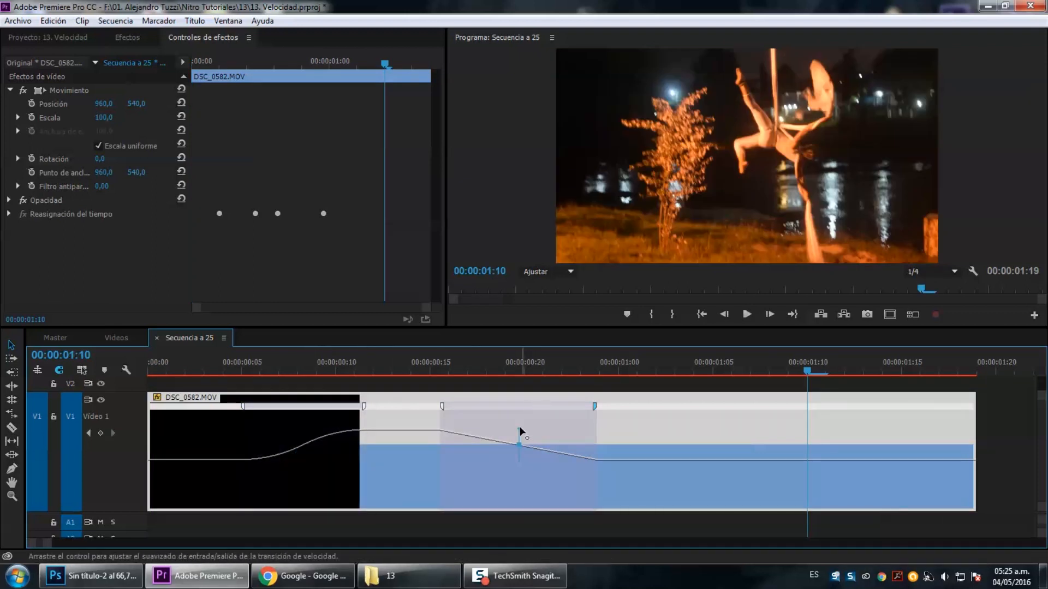
pyautogui.press('Home')
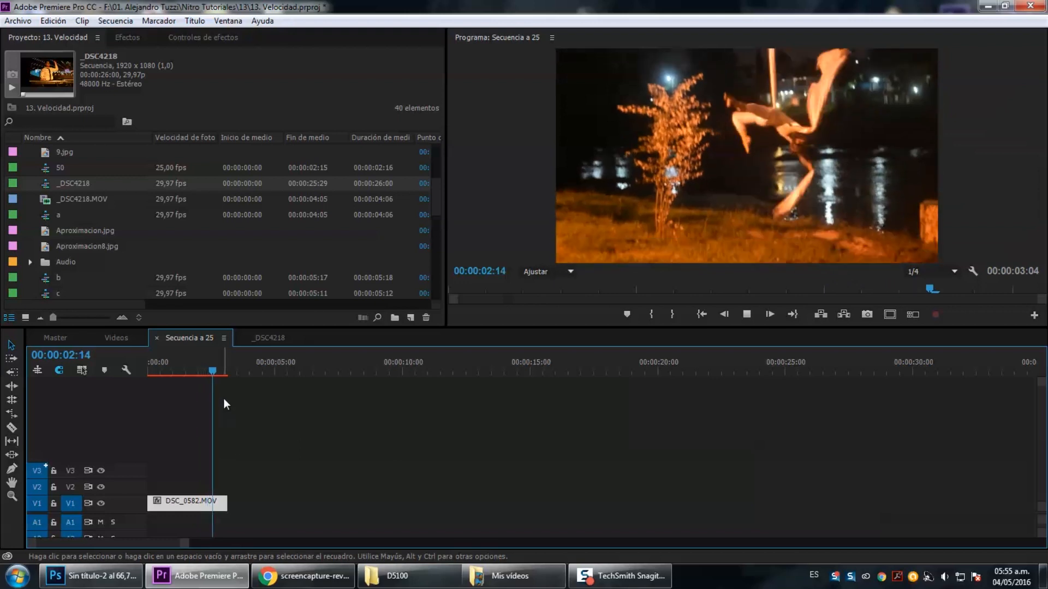
# Set the DSC_0582.MOV clip's speed to 50%.
pyautogui.rightClick(192, 502)
pyautogui.click(235, 343)
pyautogui.write('50')
pyautogui.press('Return')
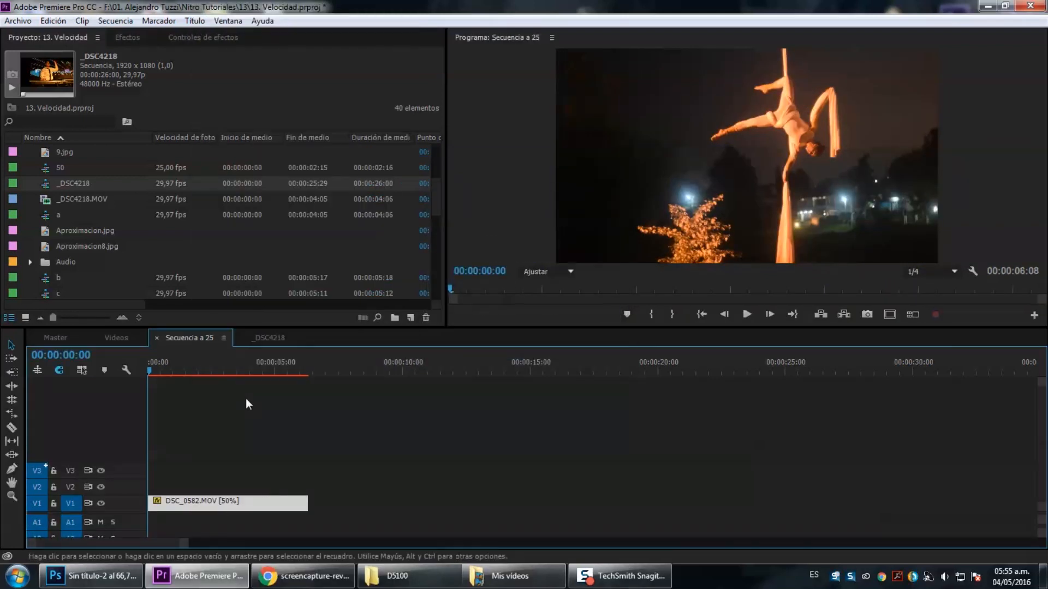
# Nest the 50% clip into a new nested sequence.
pyautogui.rightClick(231, 502)
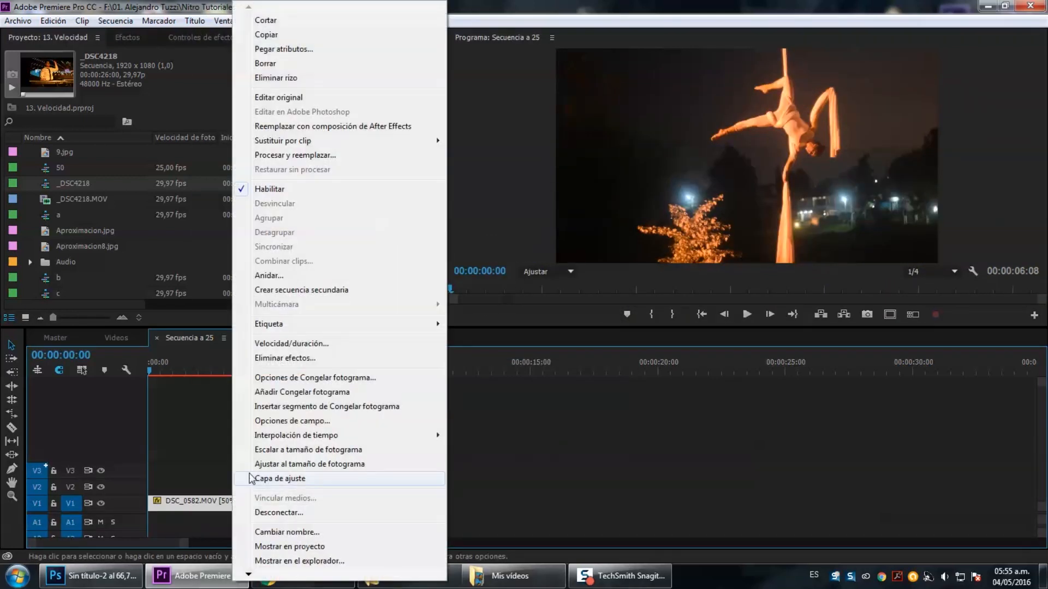
pyautogui.click(290, 278)
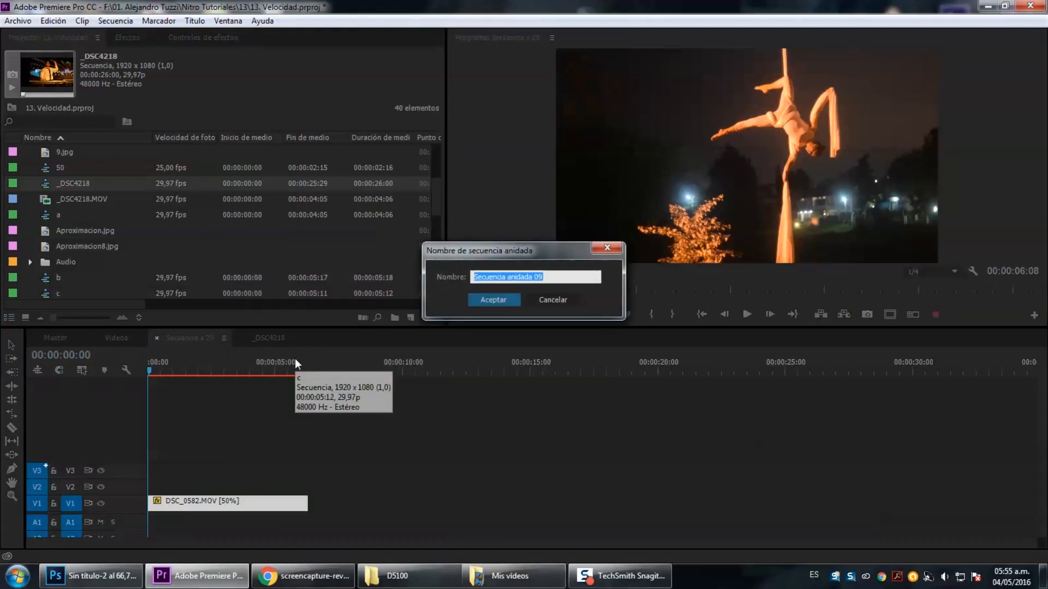
pyautogui.click(490, 300)
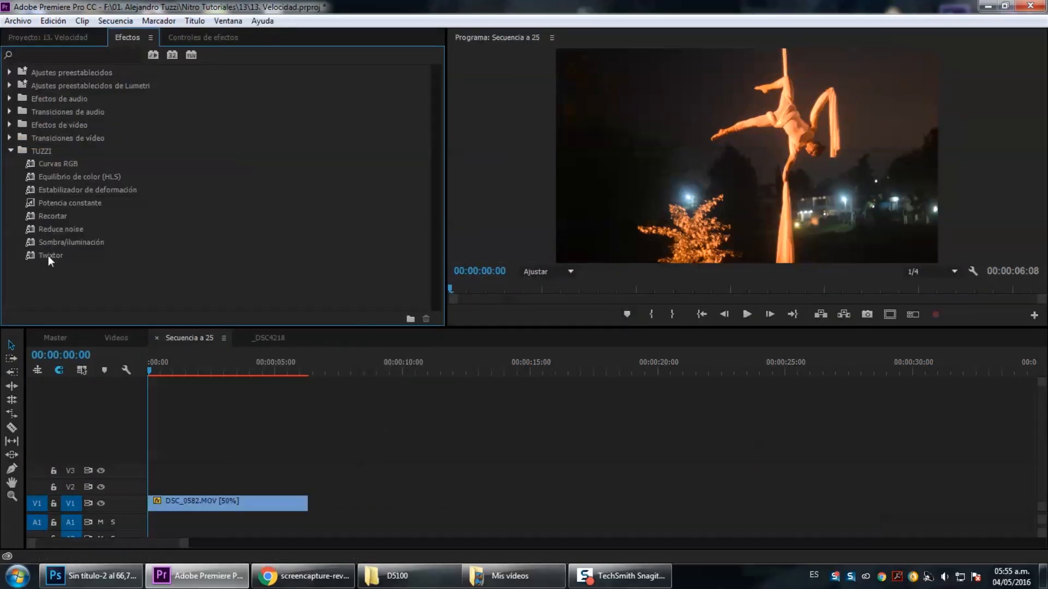
# Apply the Twixtor effect to the clip and open its settings in Effect Controls.
pyautogui.moveTo(48, 255); pyautogui.dragTo(226, 503)
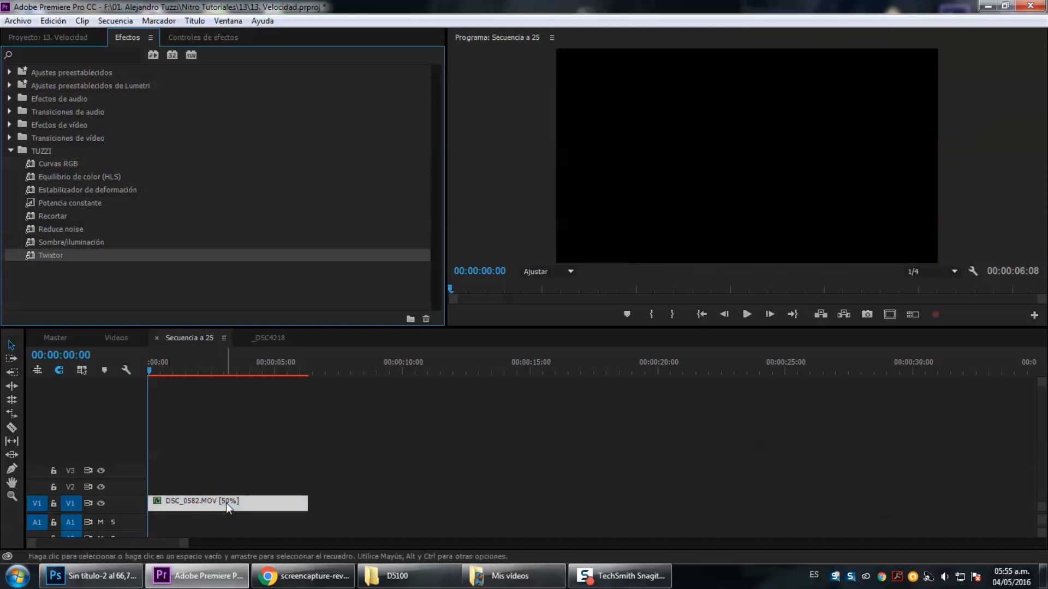
pyautogui.click(215, 36)
pyautogui.scroll(-3, 385, 251)
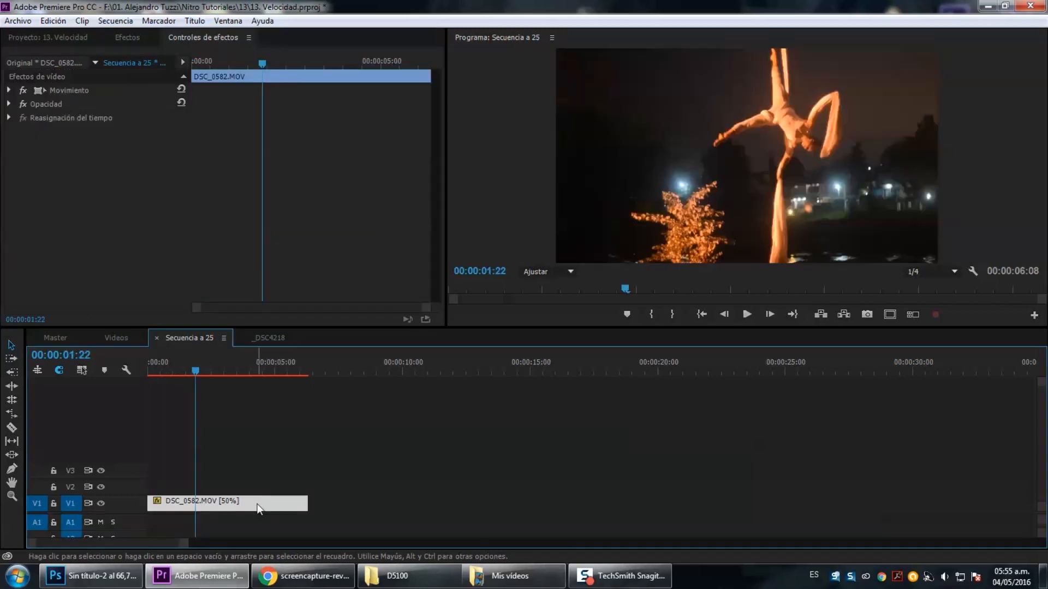
# Nest the DSC_0582.MOV clip with default settings into a nested sequence.
pyautogui.rightClick(257, 503)
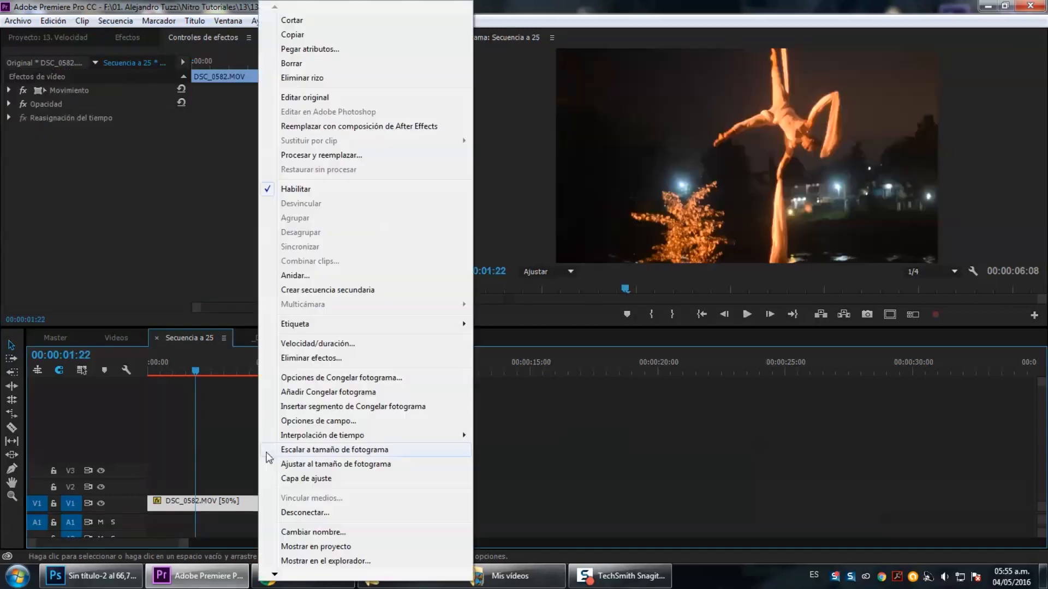
pyautogui.click(303, 277)
pyautogui.click(491, 300)
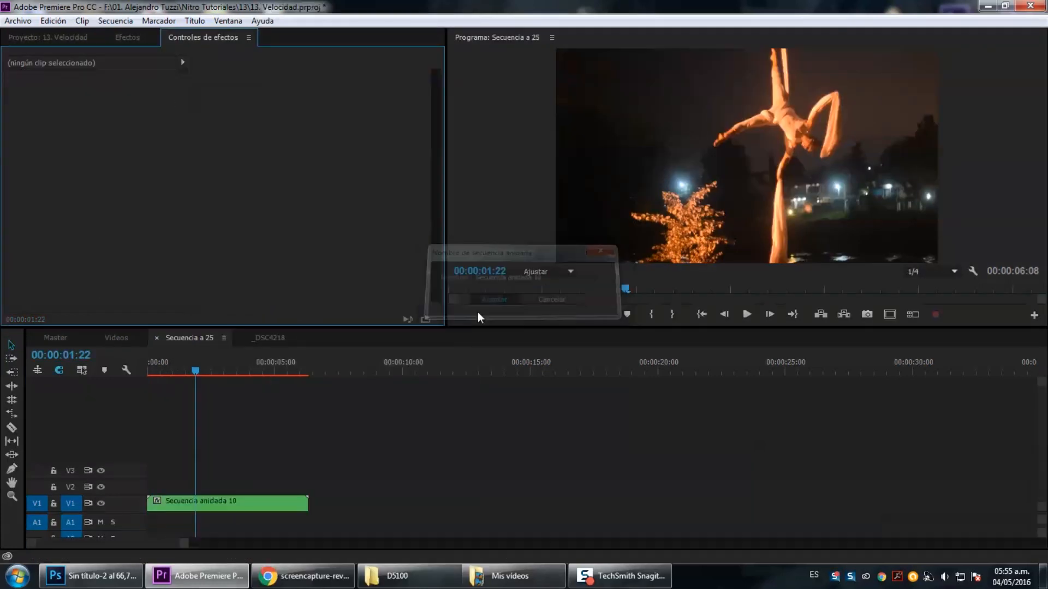
# Apply the Twixtor effect to the nested sequence clip and play it.
pyautogui.click(127, 37)
pyautogui.moveTo(51, 255); pyautogui.dragTo(164, 364)
pyautogui.moveTo(244, 501); pyautogui.dragTo(245, 503)
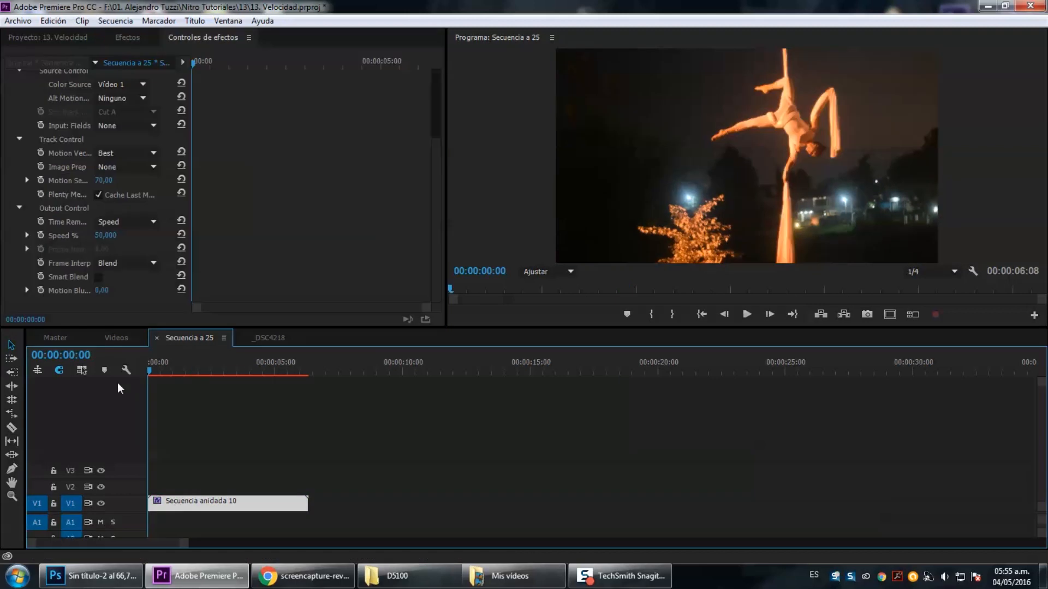
pyautogui.press('space')
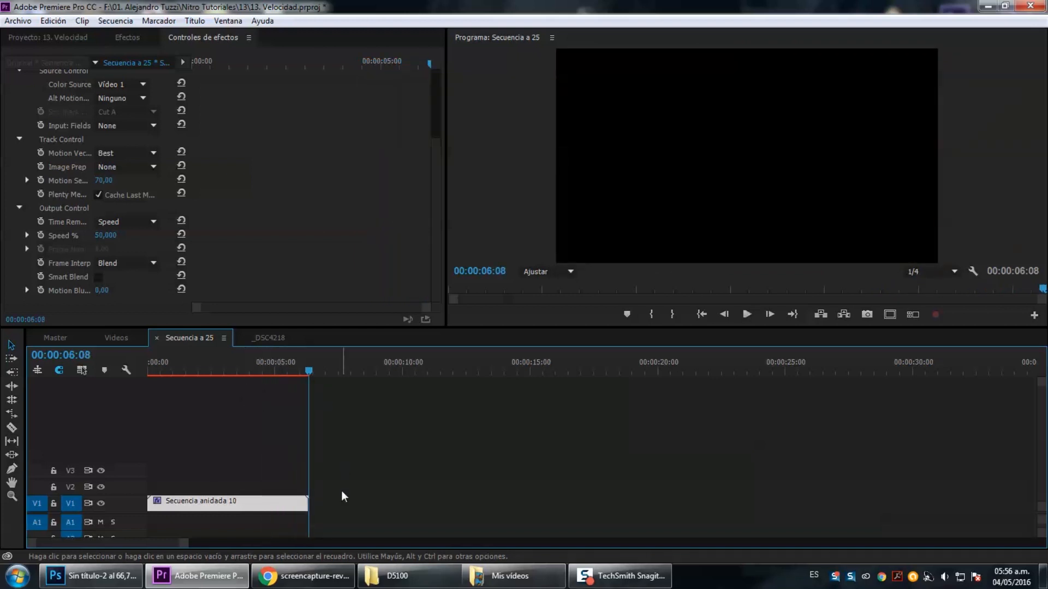
# Open the nested sequence and extend the inner clip's out point.
pyautogui.moveTo(314, 498); pyautogui.dragTo(386, 511)
pyautogui.moveTo(316, 506); pyautogui.dragTo(267, 503)
pyautogui.doubleClick(248, 502)
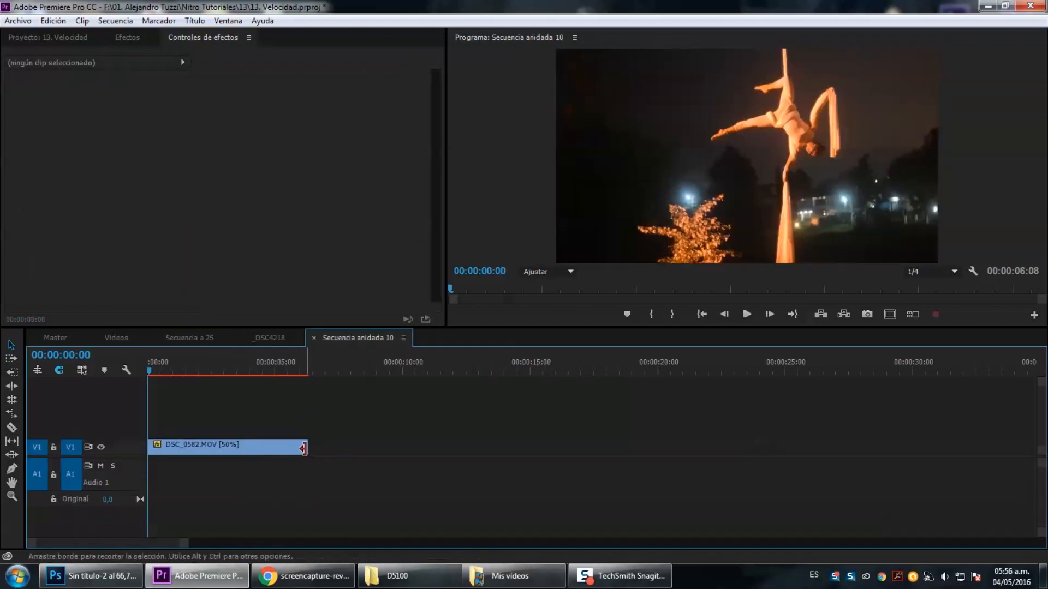
pyautogui.moveTo(304, 448); pyautogui.dragTo(588, 447)
# Return to Secuencia a 25 and lengthen the nested clip's end to match.
pyautogui.click(190, 338)
pyautogui.moveTo(315, 501); pyautogui.dragTo(449, 496)
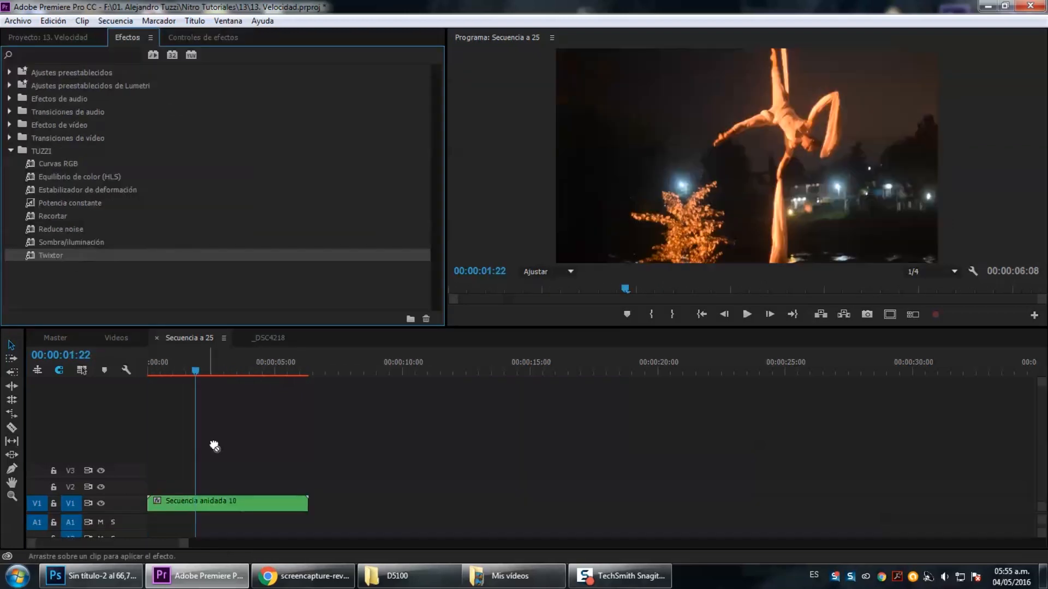
pyautogui.moveTo(245, 503); pyautogui.dragTo(245, 504)
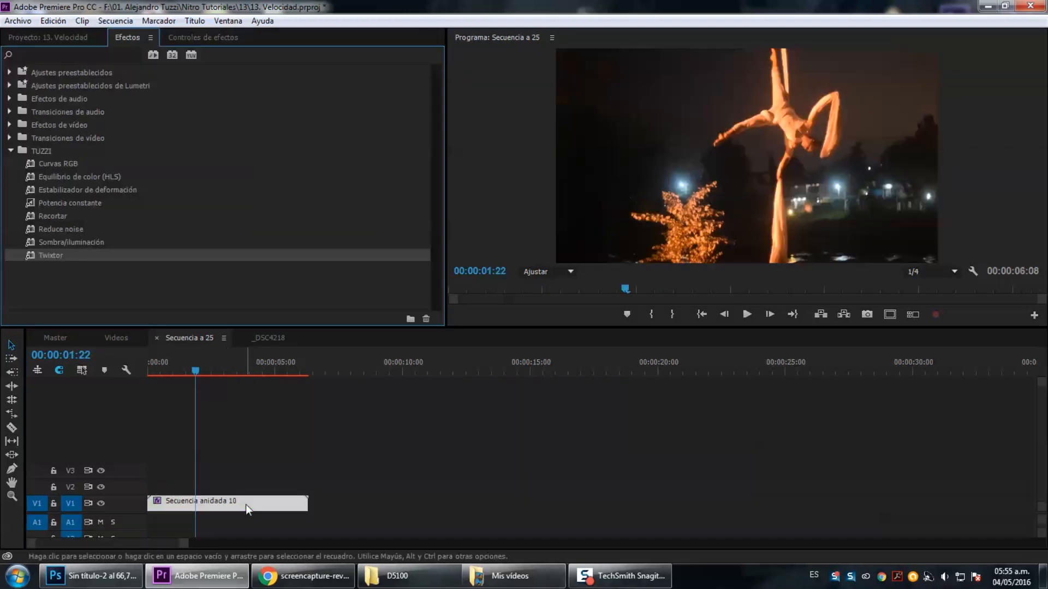
# Set the Twixtor Speed % of the nested clip to 50.
pyautogui.click(174, 38)
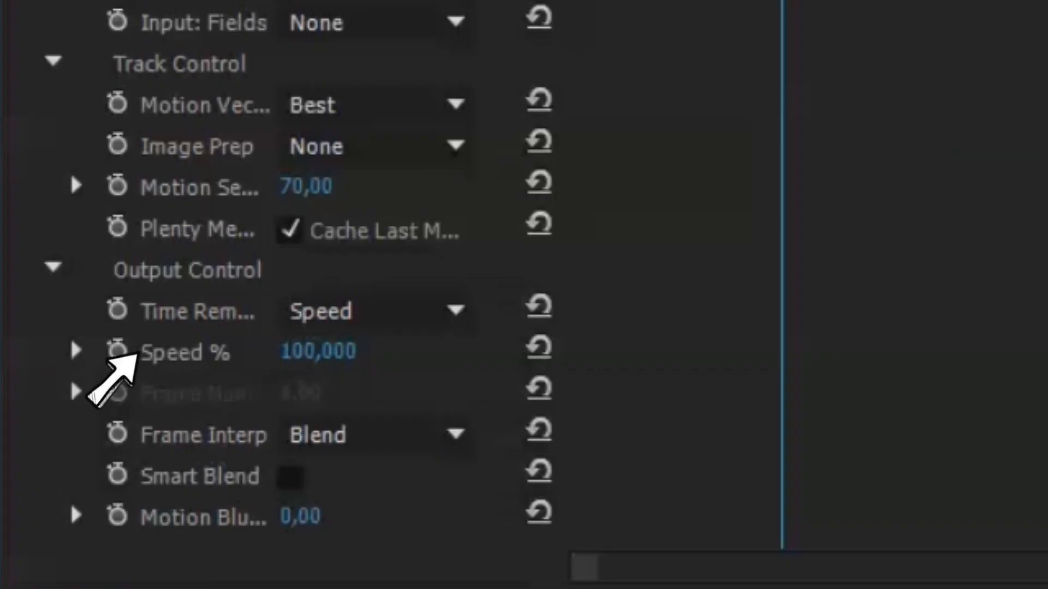
pyautogui.click(301, 351)
pyautogui.write('50')
pyautogui.press('Return')
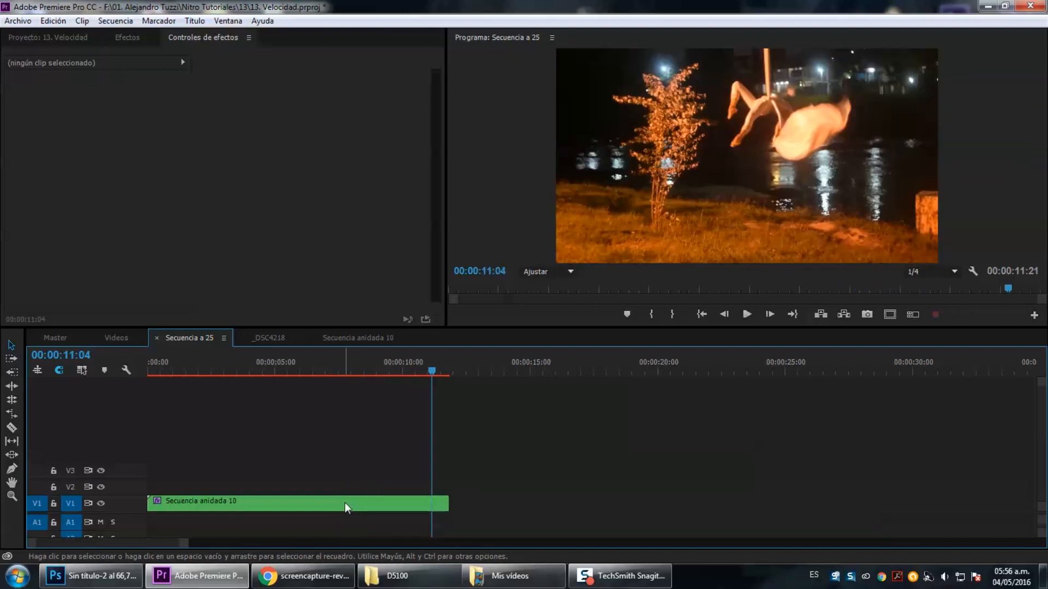
# Nest the clip again into a sequence named Final.
pyautogui.rightClick(345, 502)
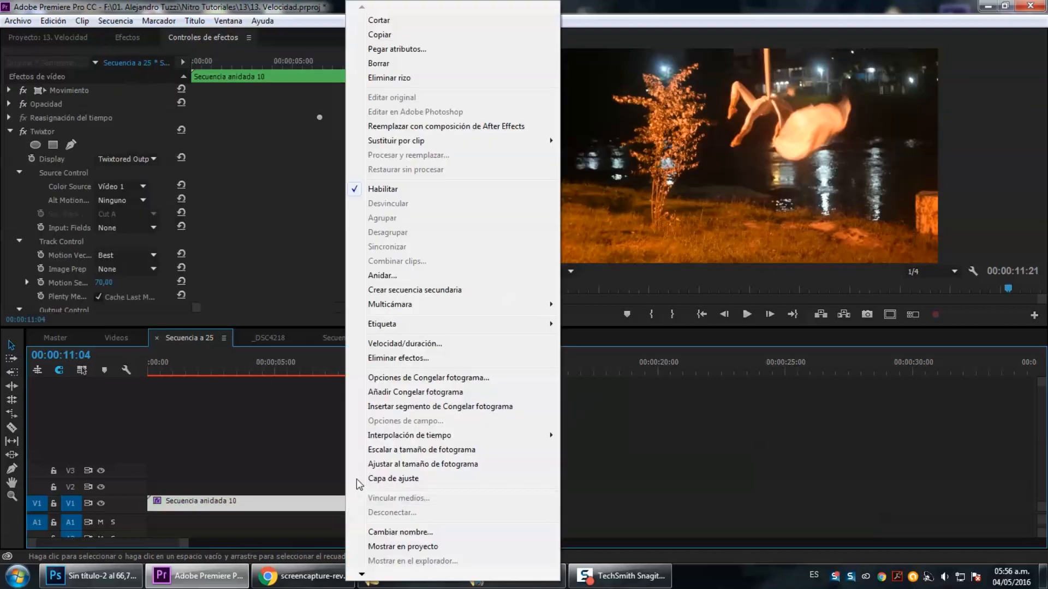
pyautogui.click(402, 276)
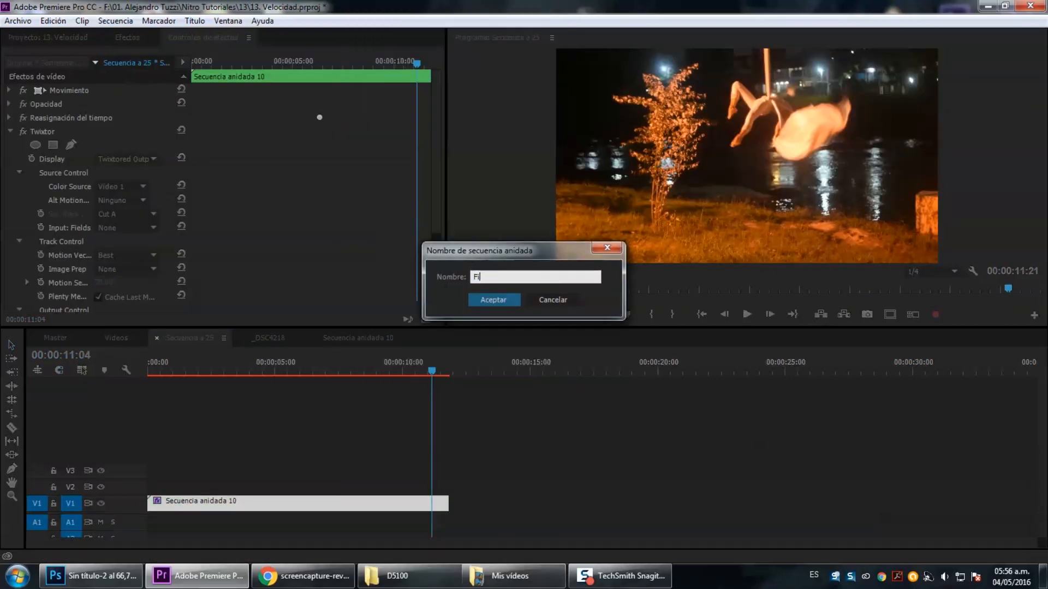
pyautogui.press('Return')
# Expand the track and add speed keyframes on the Final clip's time-remapping line.
pyautogui.doubleClick(136, 507)
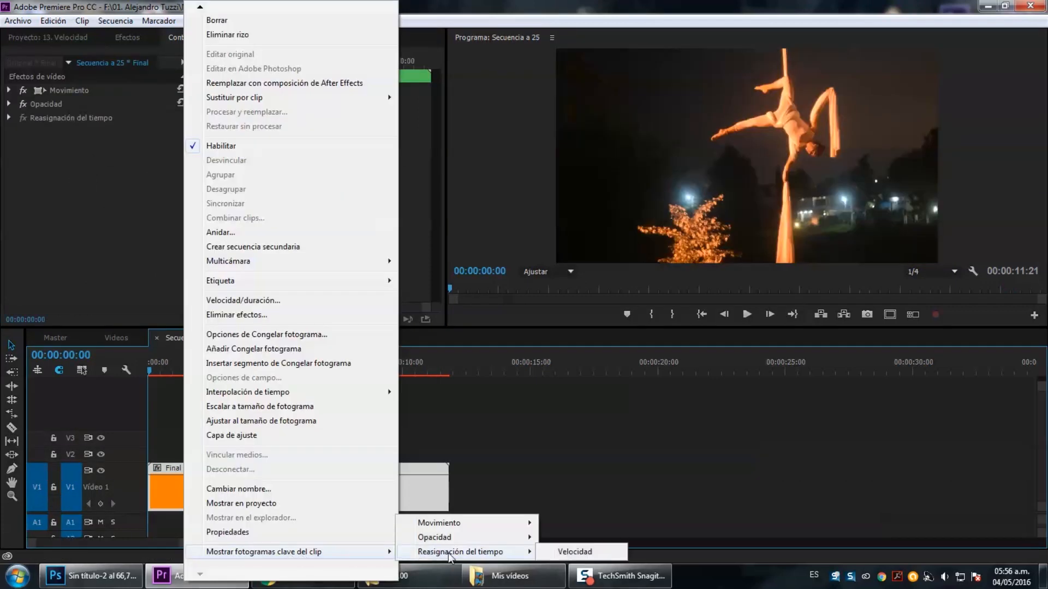
pyautogui.click(575, 551)
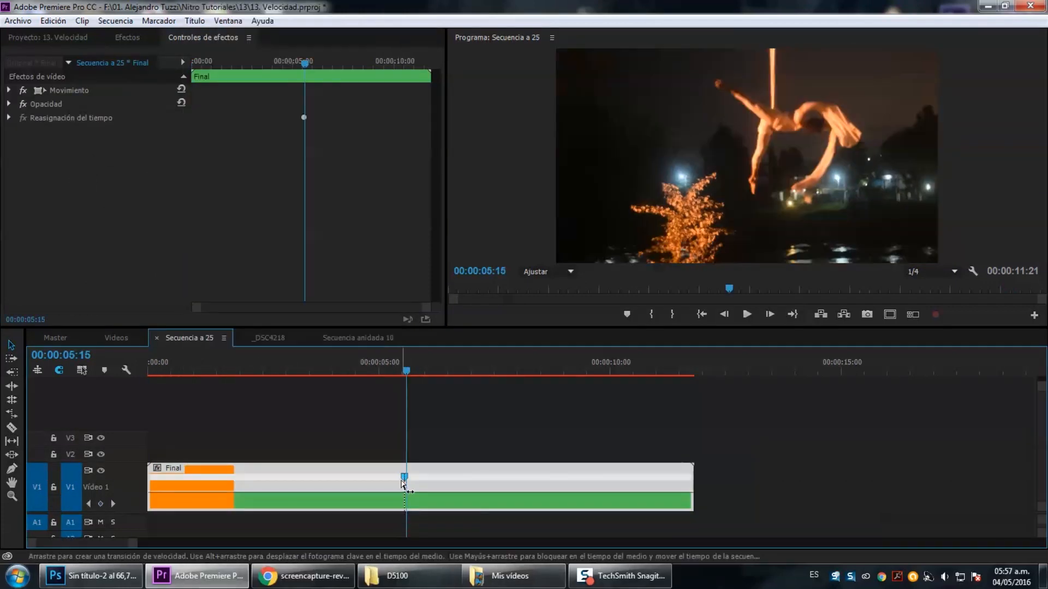
pyautogui.moveTo(322, 495); pyautogui.dragTo(293, 495)
pyautogui.press('space')
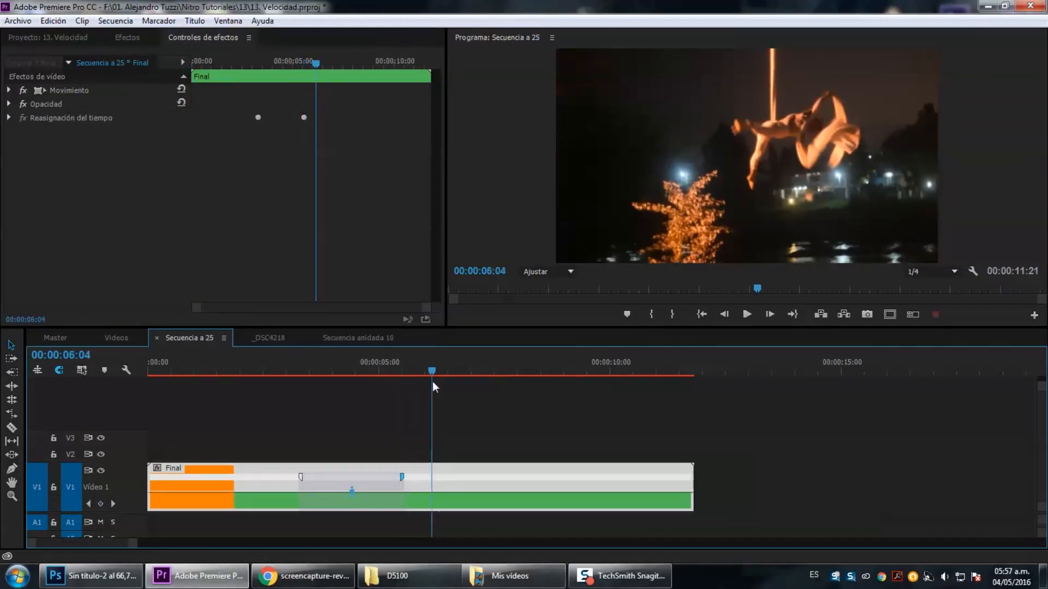
# Adjust the Final clip's speed segments and ramps, setting one segment to 109%.
pyautogui.moveTo(457, 374); pyautogui.dragTo(552, 384)
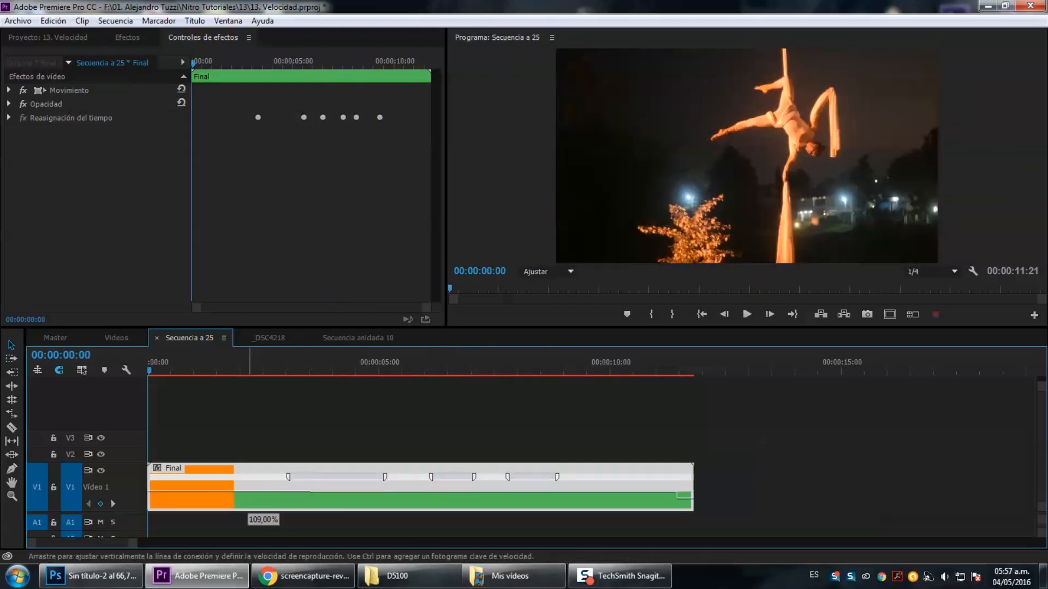
pyautogui.moveTo(260, 492); pyautogui.dragTo(234, 476)
pyautogui.moveTo(329, 501); pyautogui.dragTo(329, 497)
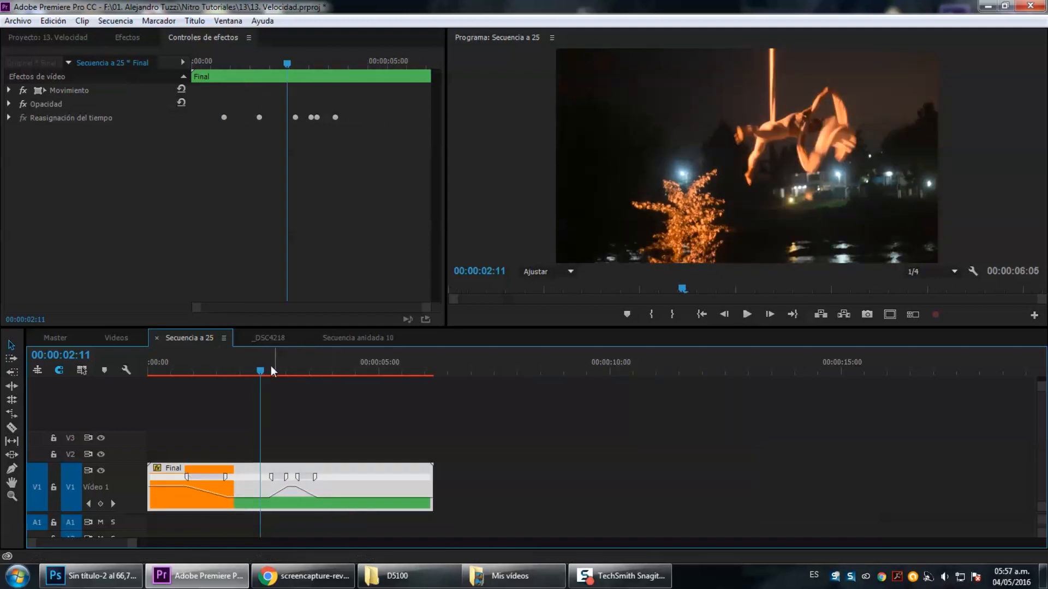
# Play the sequence from the start to preview the final speed ramps.
pyautogui.moveTo(264, 367); pyautogui.dragTo(145, 368)
pyautogui.press('space')
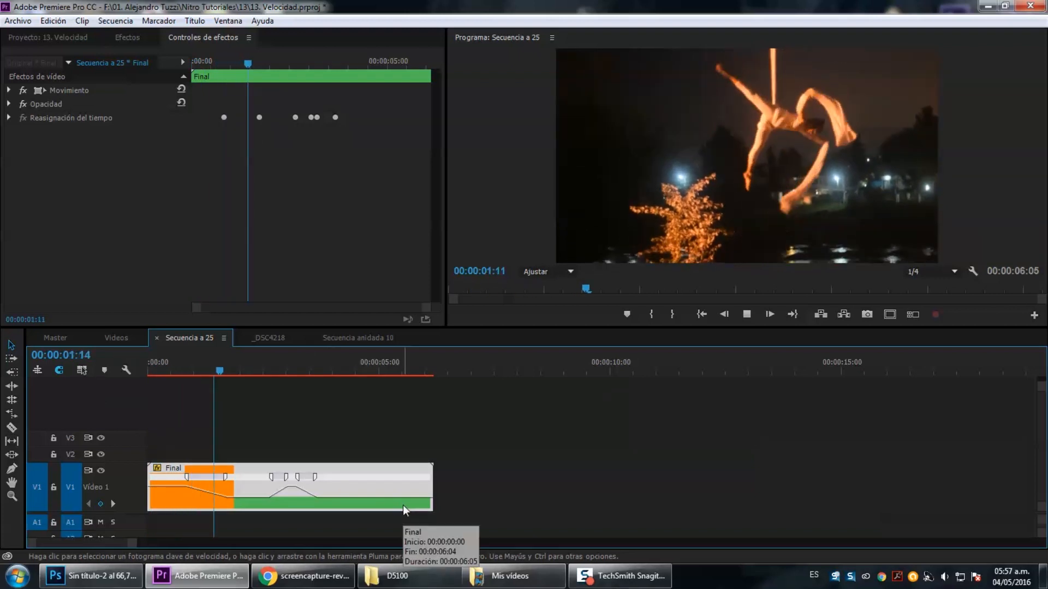